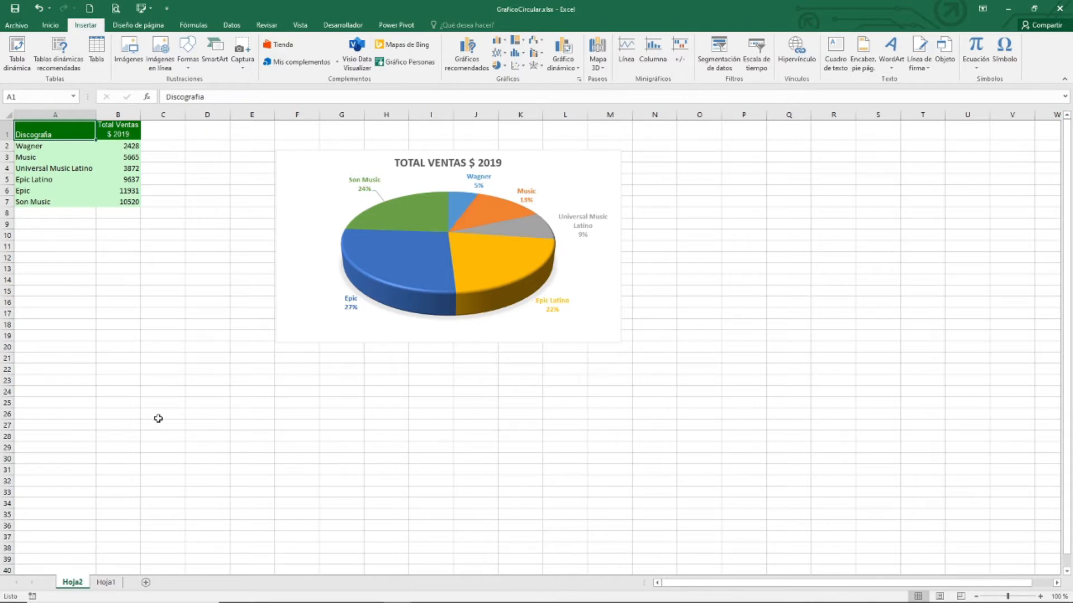
Step: Examine the finished 3D pie chart on Hoja2, including its slices and data labels, and compare it with the Hoja1 table
{"action": "left_click", "coordinate": [111, 584]}
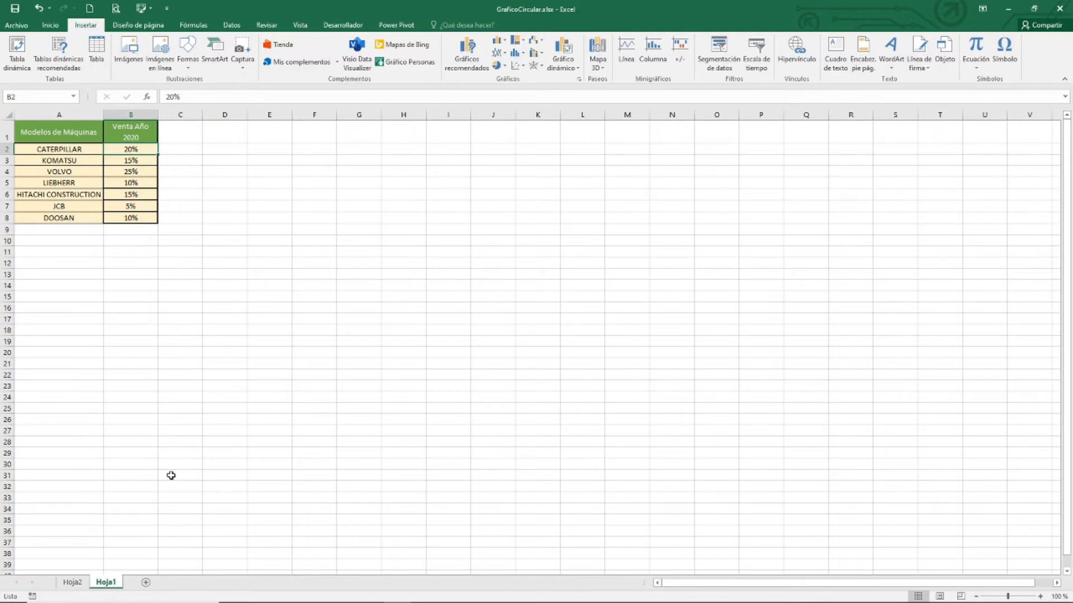
{"action": "left_click", "coordinate": [72, 582]}
{"action": "left_click", "coordinate": [386, 291]}
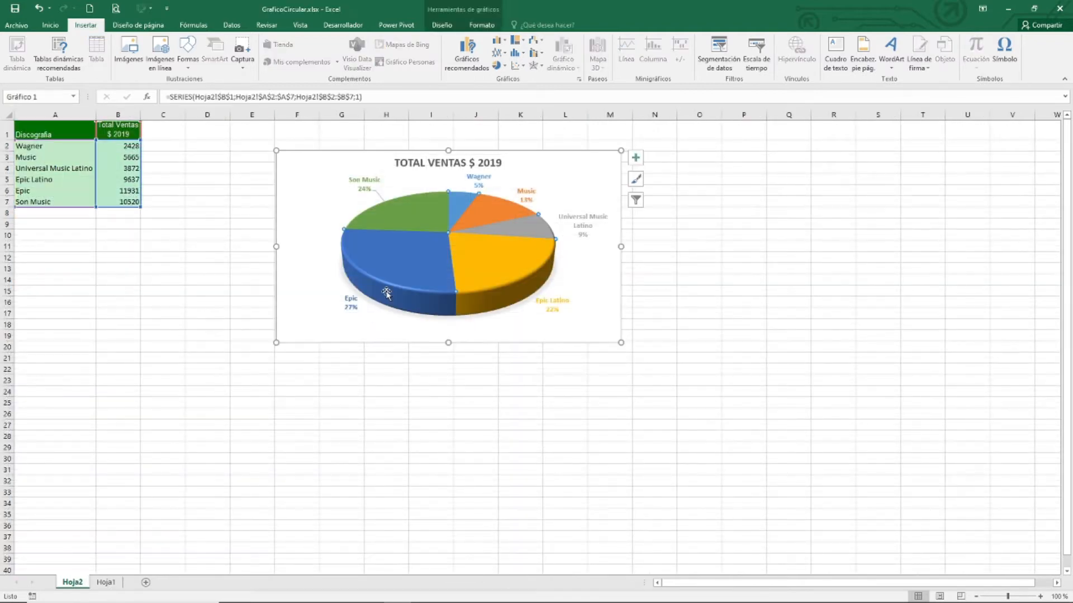
{"action": "mouse_move", "coordinate": [499, 289]}
{"action": "left_click", "coordinate": [485, 218]}
{"action": "left_click", "coordinate": [419, 258]}
{"action": "left_click", "coordinate": [353, 303]}
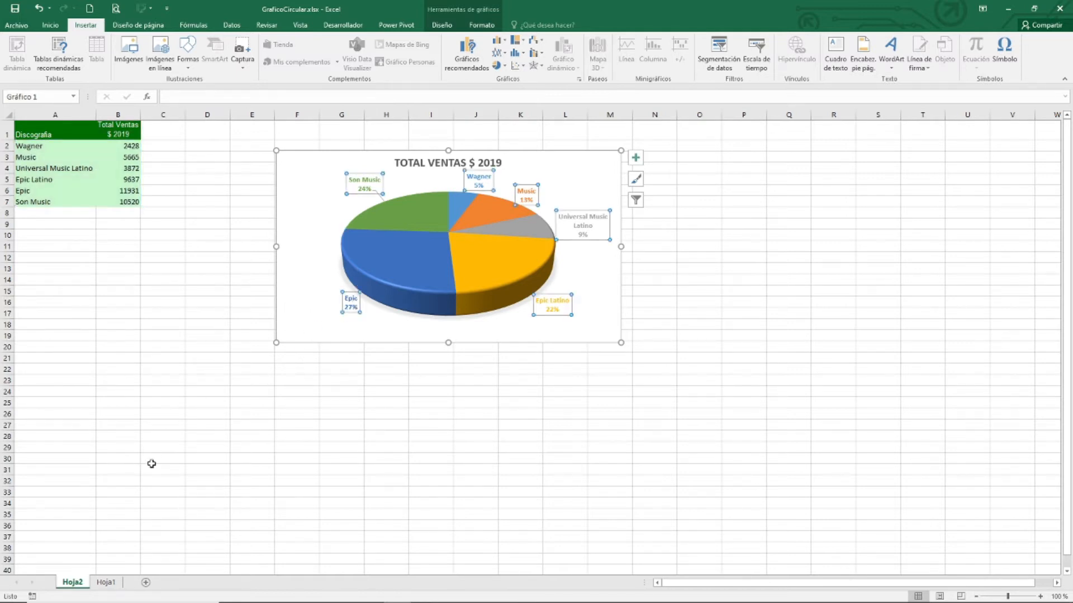
{"action": "left_click", "coordinate": [151, 461]}
Step: Insert a 2D pie chart from the machine-model sales table on Hoja1, and enlarge and place it beside the table
{"action": "left_click", "coordinate": [107, 583]}
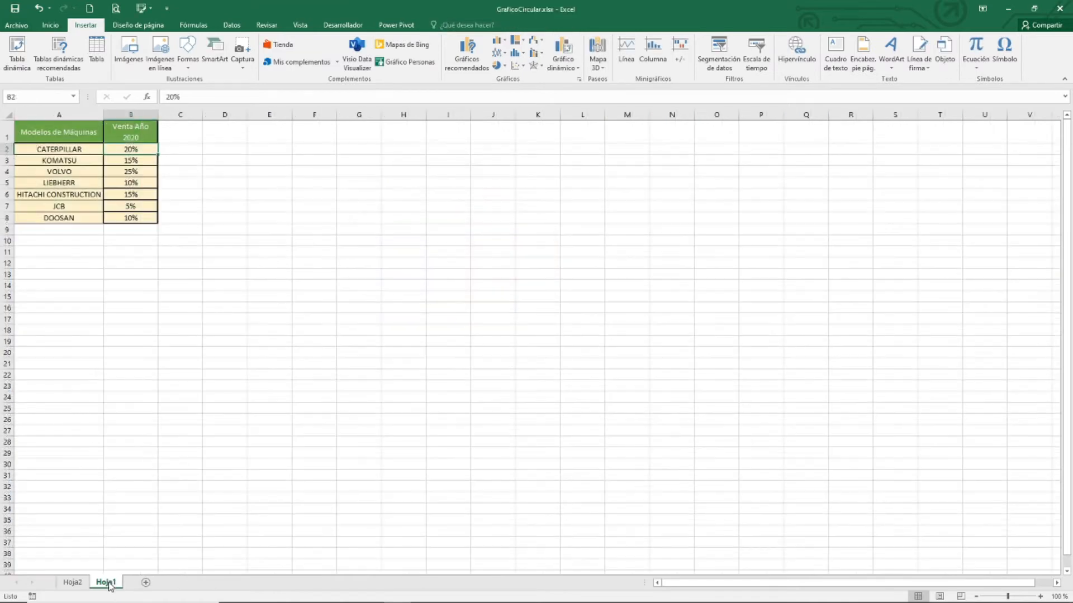
{"action": "left_click", "coordinate": [74, 183]}
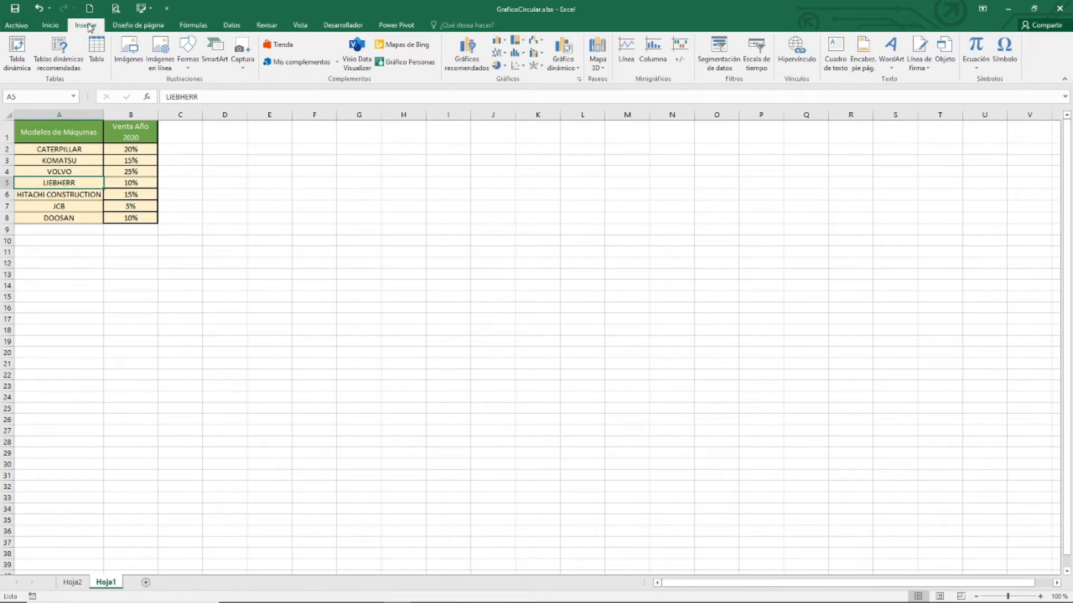
{"action": "left_click", "coordinate": [503, 68]}
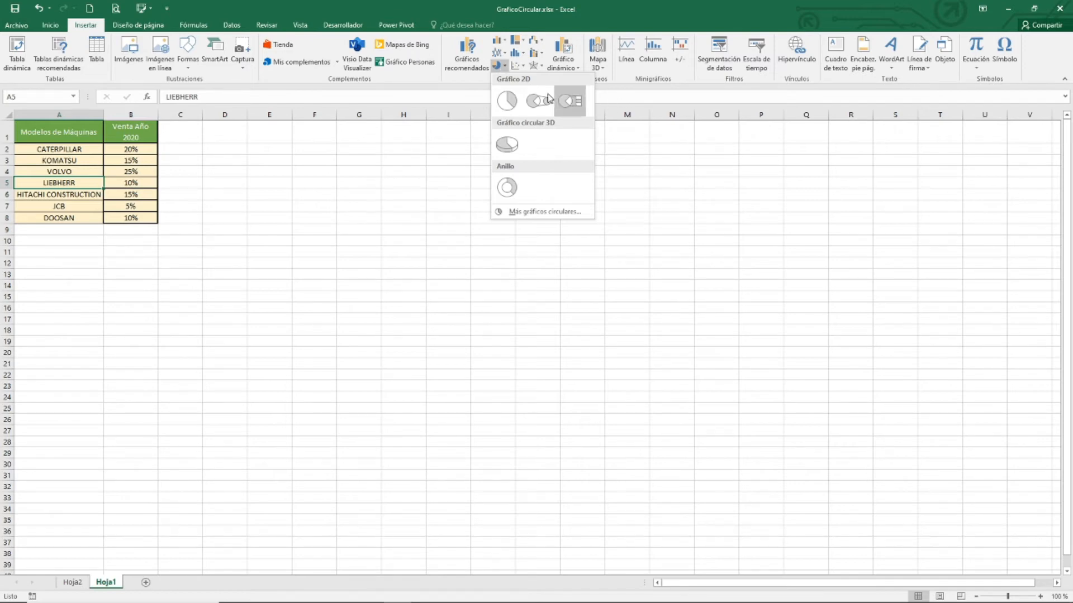
{"action": "left_click", "coordinate": [511, 98]}
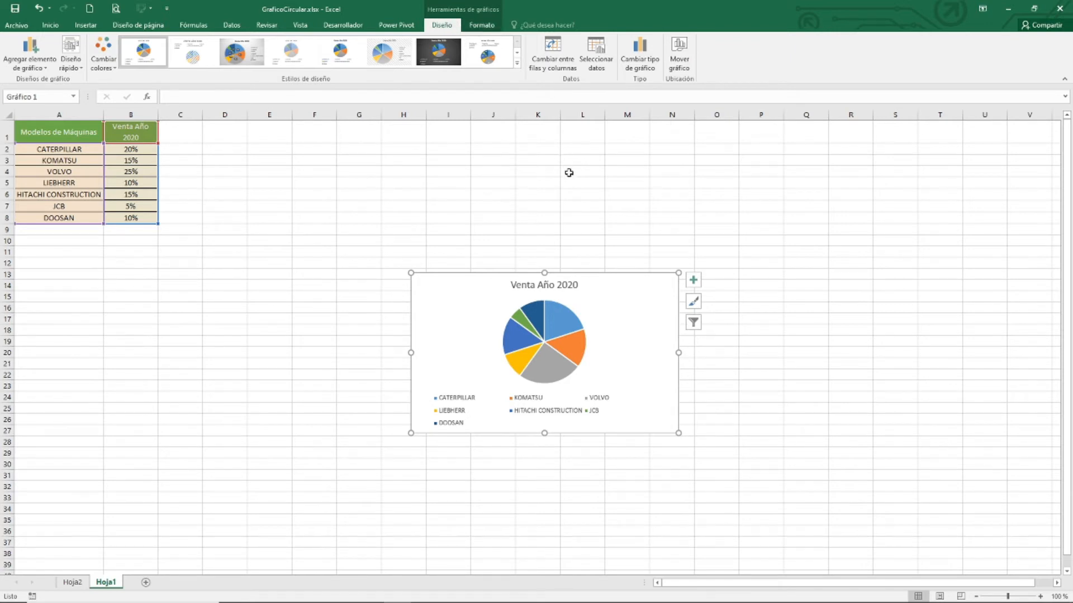
{"action": "left_click_drag", "start_coordinate": [681, 275], "coordinate": [712, 242]}
{"action": "left_click_drag", "start_coordinate": [650, 264], "coordinate": [518, 191]}
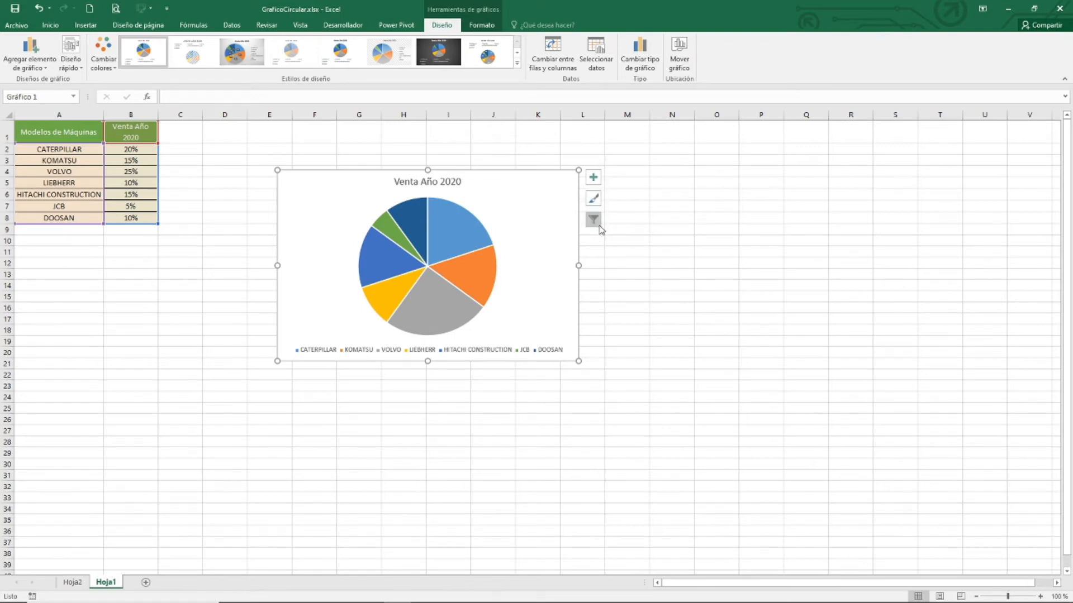
Step: Review the pie chart's available chart elements, styles and colours, and category filters
{"action": "left_click", "coordinate": [594, 179]}
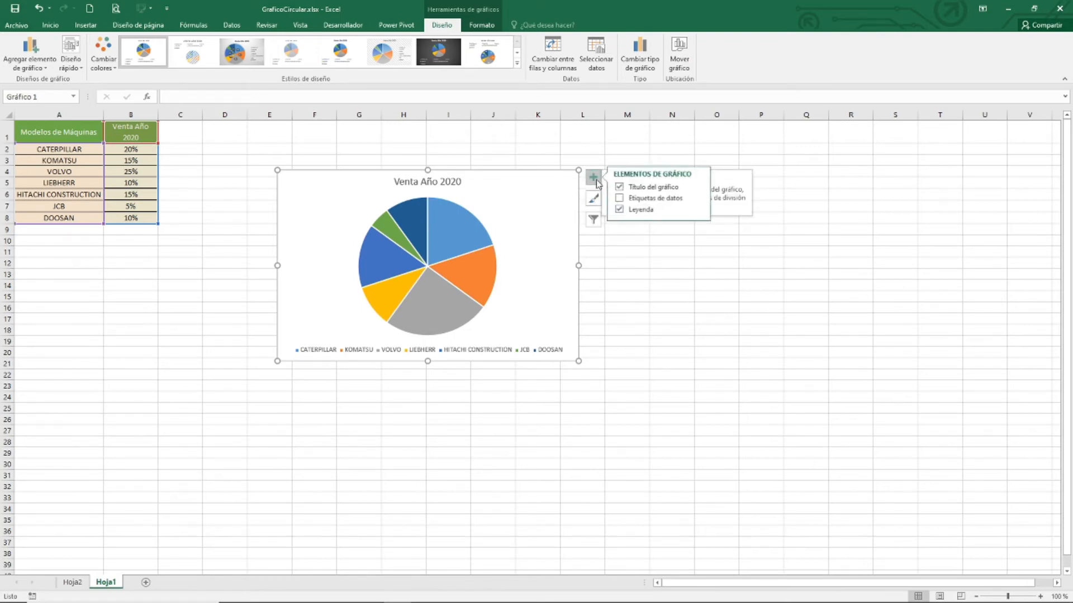
{"action": "left_click", "coordinate": [597, 183]}
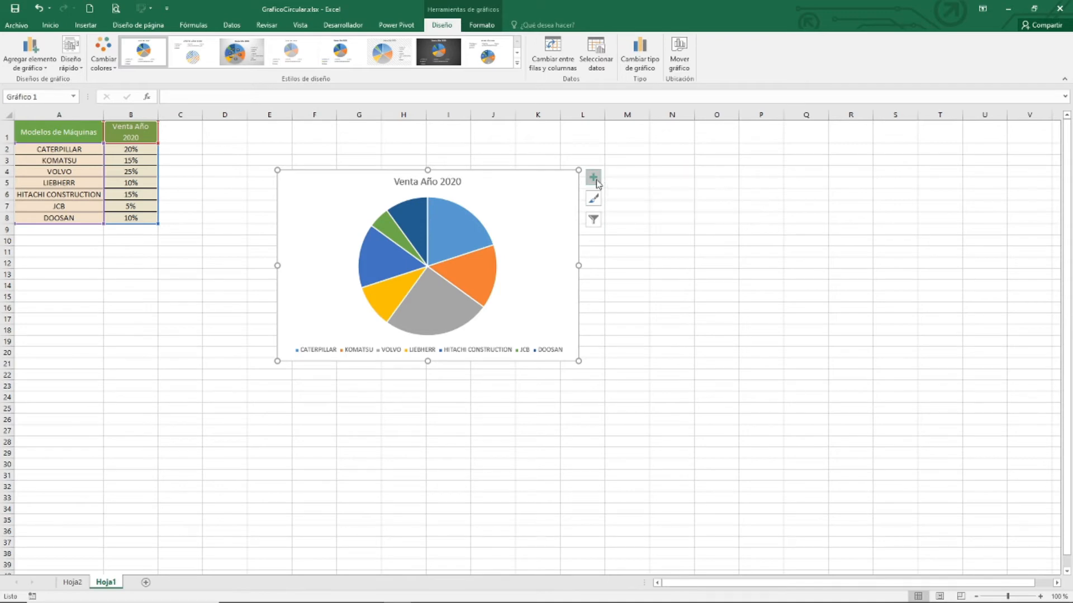
{"action": "left_click", "coordinate": [596, 183]}
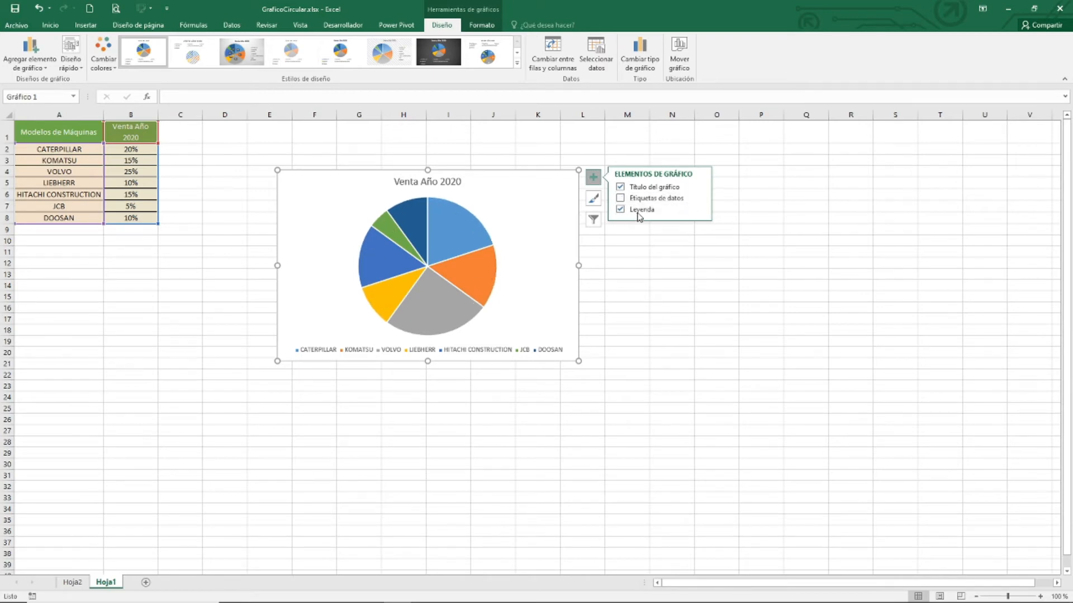
{"action": "left_click", "coordinate": [617, 243]}
{"action": "left_click", "coordinate": [561, 183]}
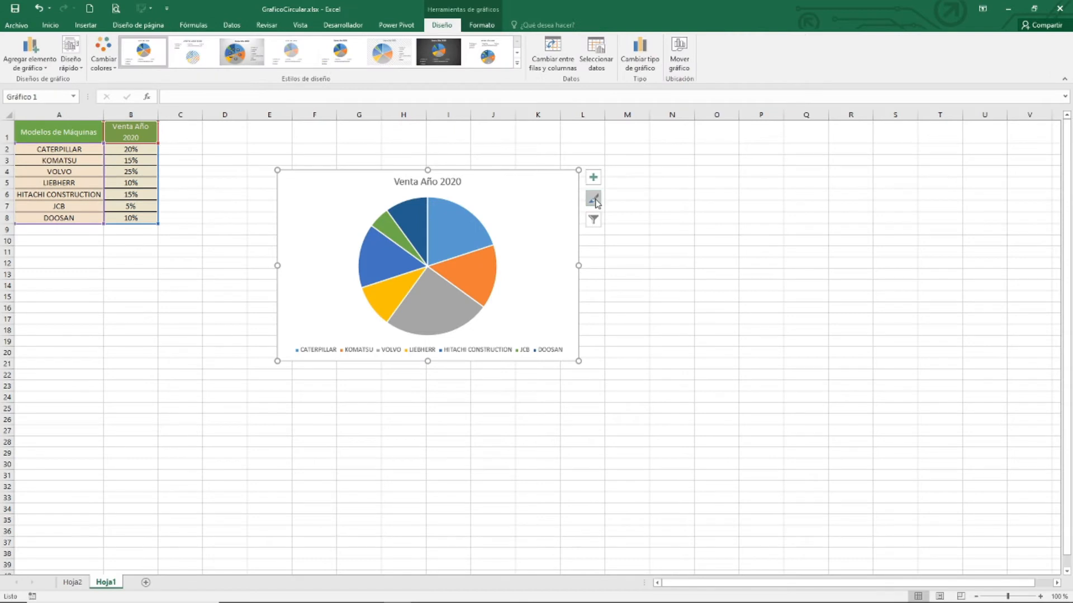
{"action": "left_click", "coordinate": [595, 200]}
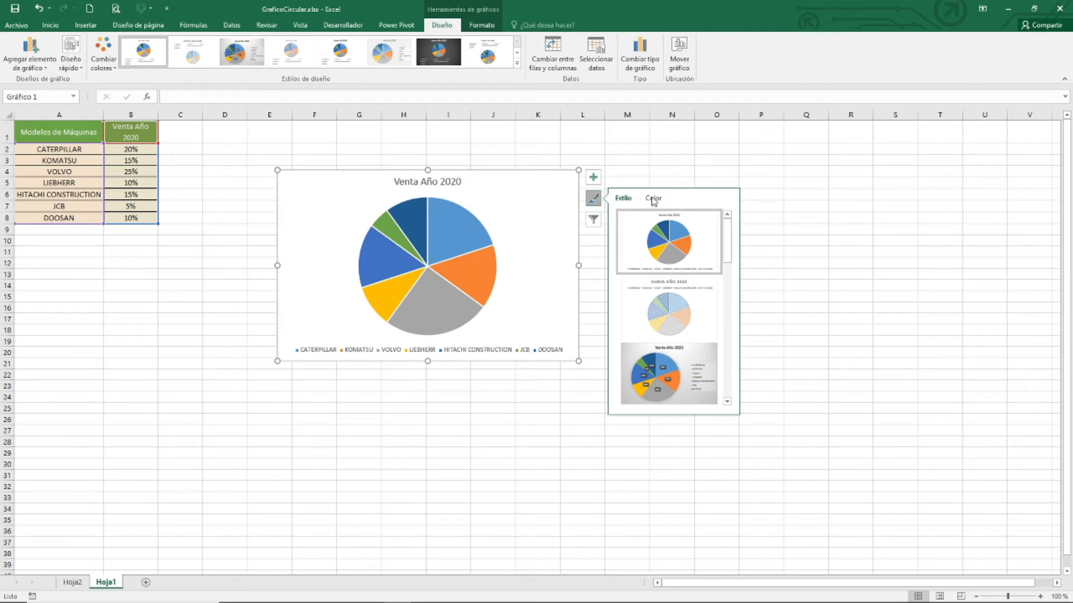
{"action": "left_click", "coordinate": [593, 220]}
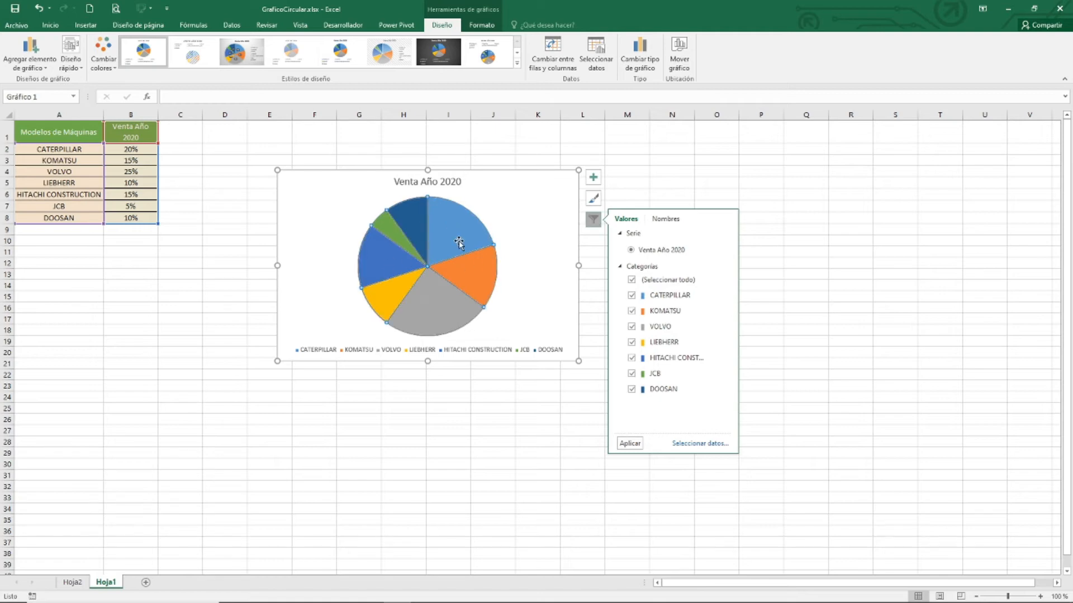
{"action": "left_click", "coordinate": [429, 275]}
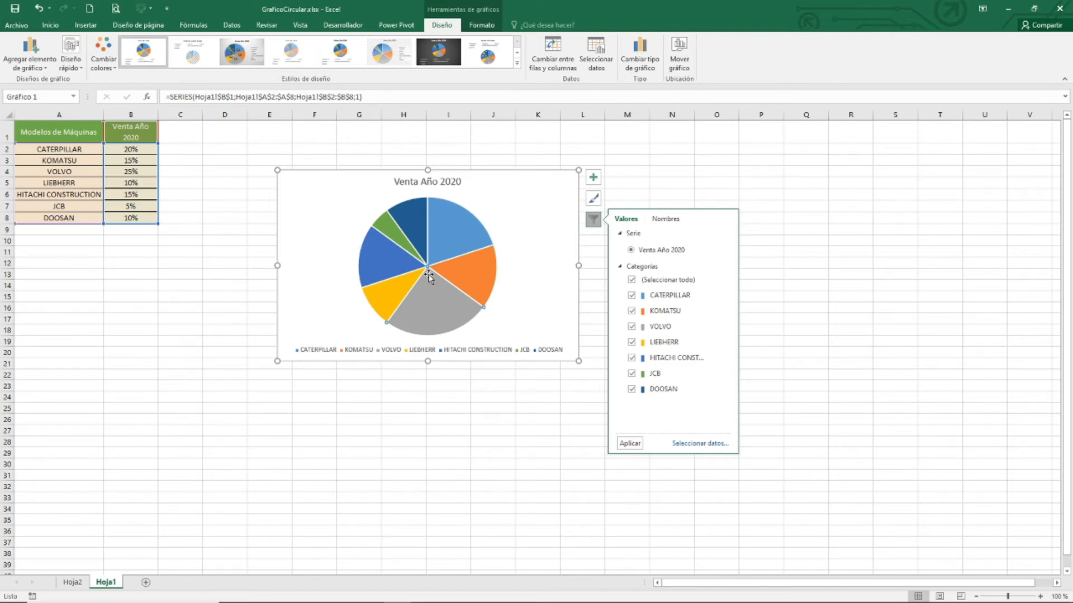
{"action": "left_click", "coordinate": [514, 200]}
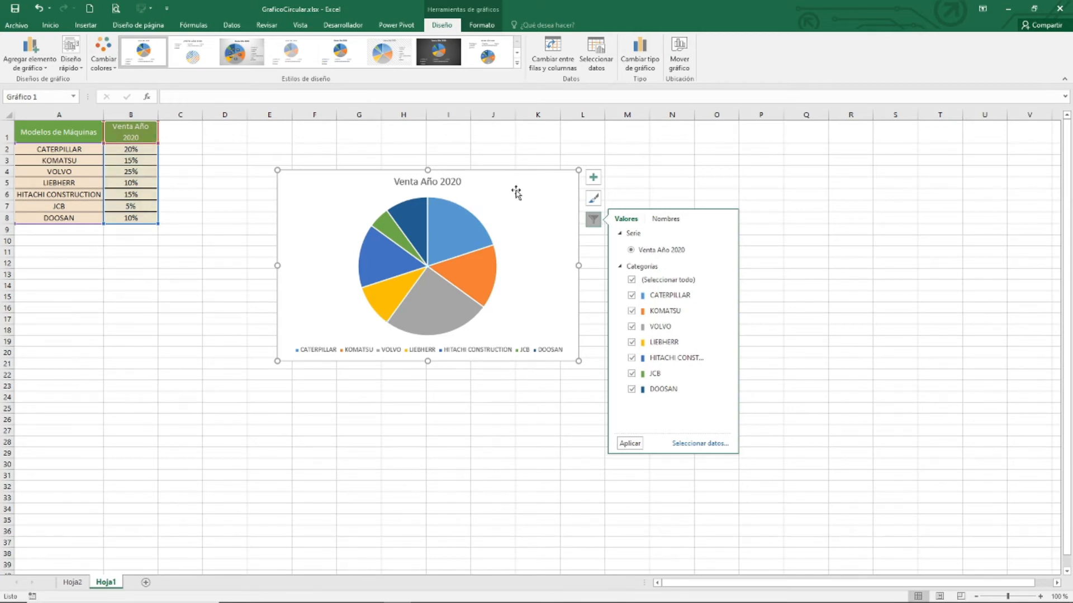
{"action": "left_click", "coordinate": [541, 150]}
{"action": "left_click", "coordinate": [530, 192]}
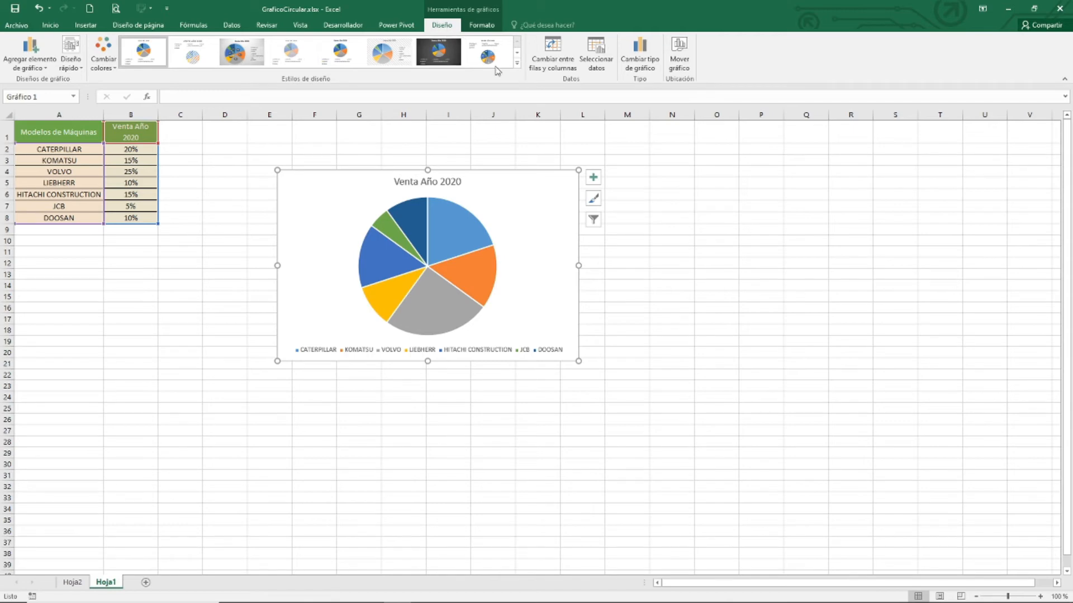
Step: Change the chart type to Gráfico circular con subgráfico circular
{"action": "left_click", "coordinate": [645, 64]}
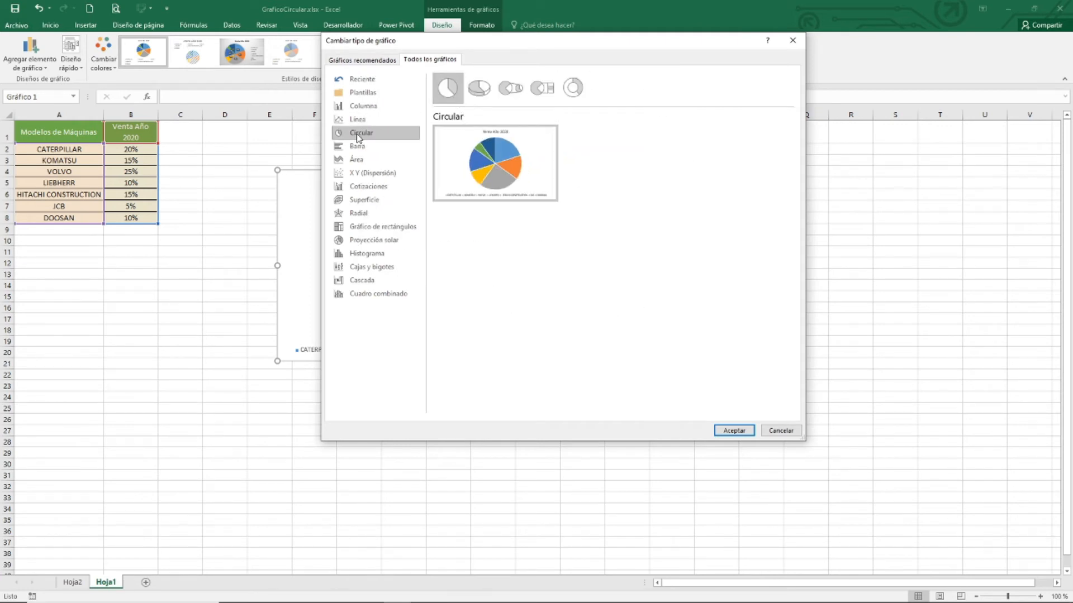
{"action": "left_click", "coordinate": [513, 94]}
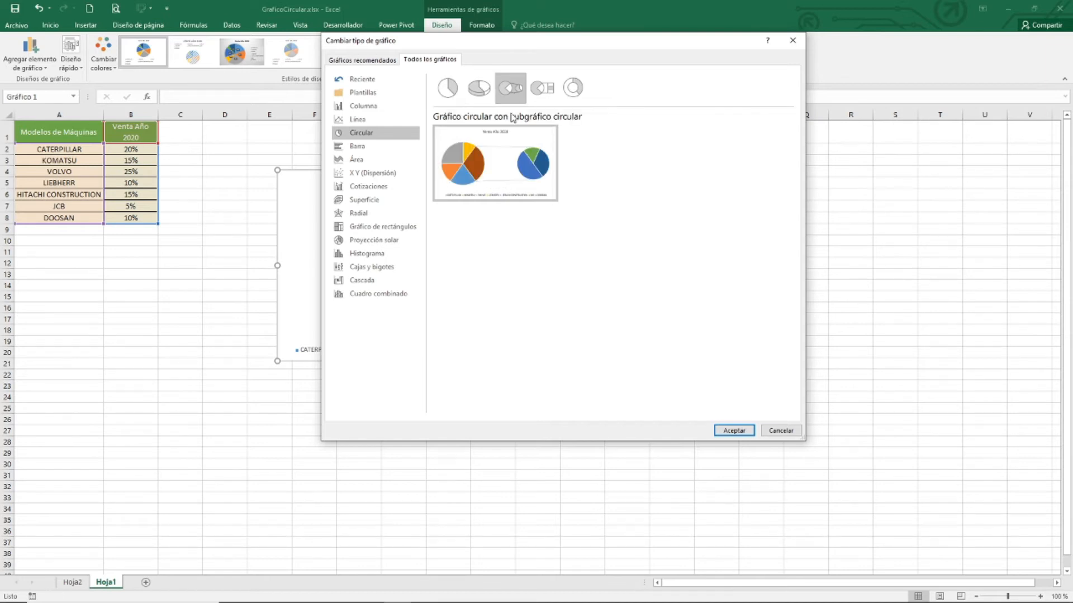
{"action": "mouse_move", "coordinate": [463, 179]}
{"action": "left_click", "coordinate": [734, 431]}
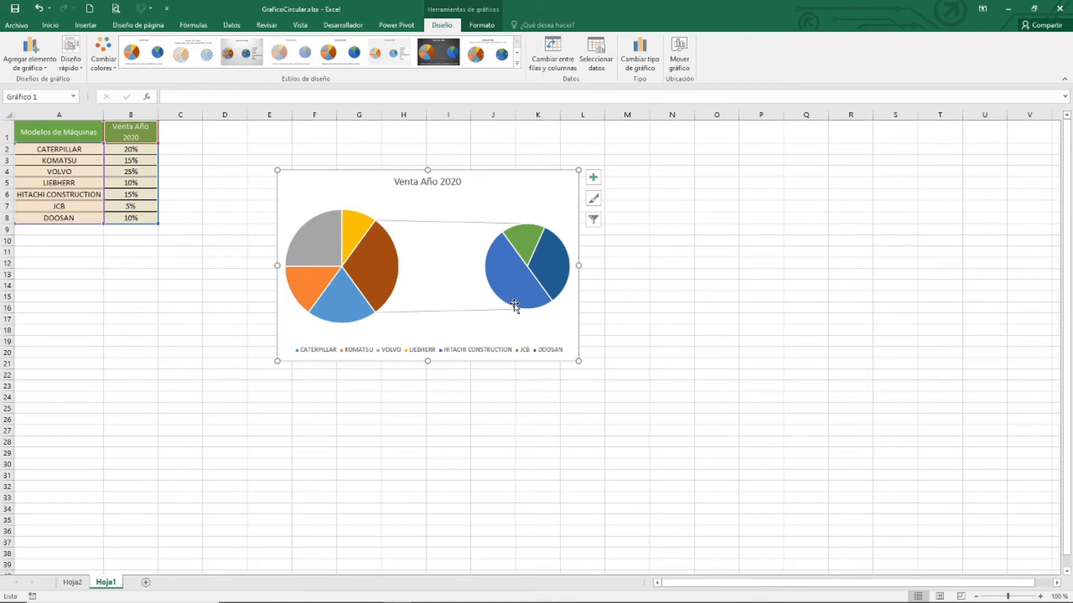
Step: Format the data series to split by Posición with 2 values in the second plot
{"action": "mouse_move", "coordinate": [520, 306]}
{"action": "mouse_move", "coordinate": [501, 289]}
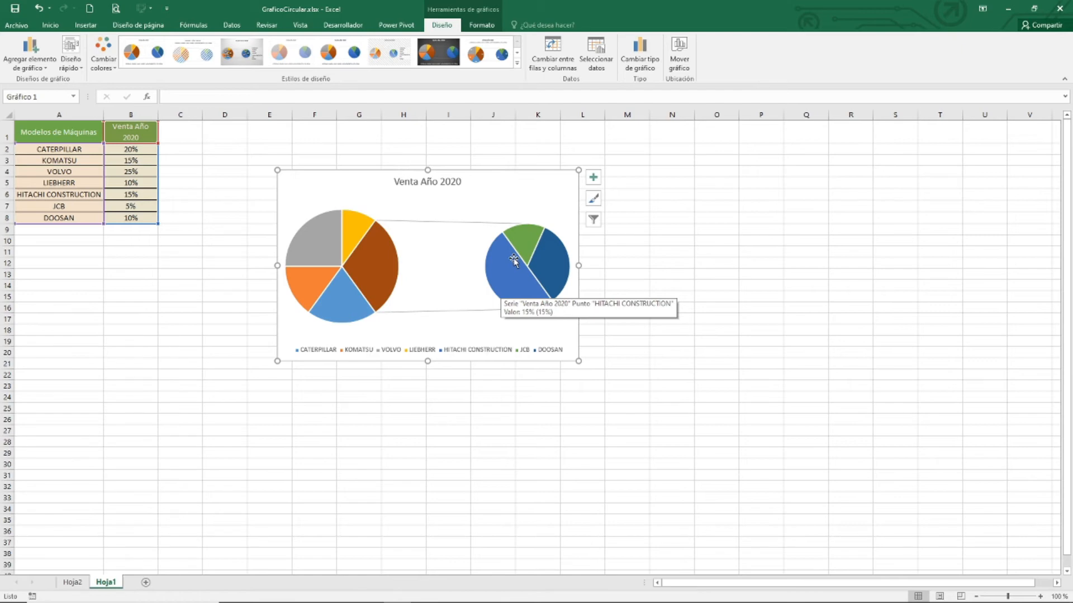
{"action": "right_click", "coordinate": [371, 264]}
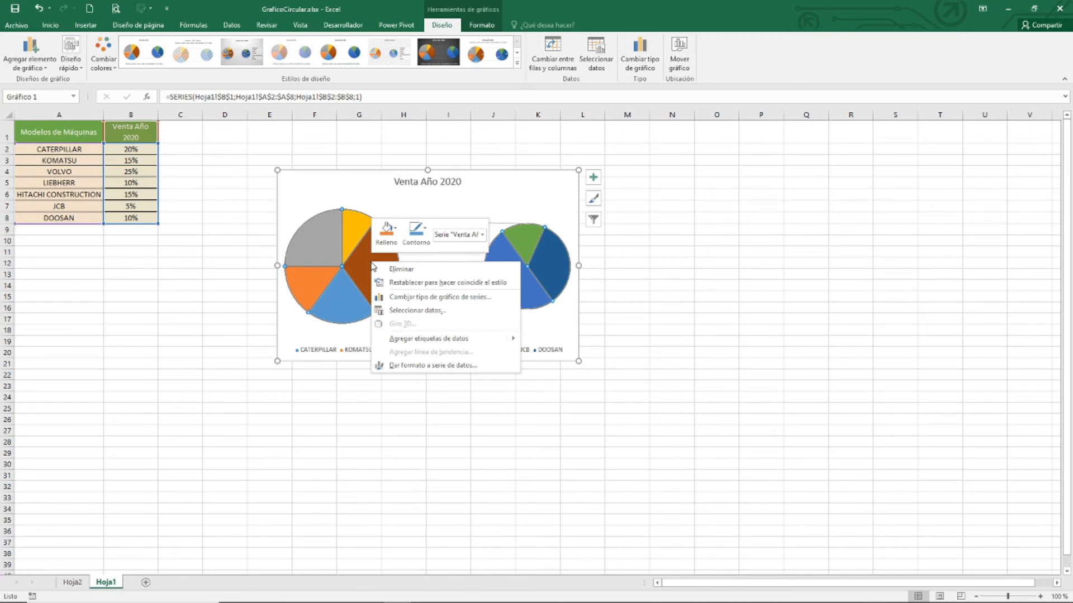
{"action": "left_click", "coordinate": [410, 365]}
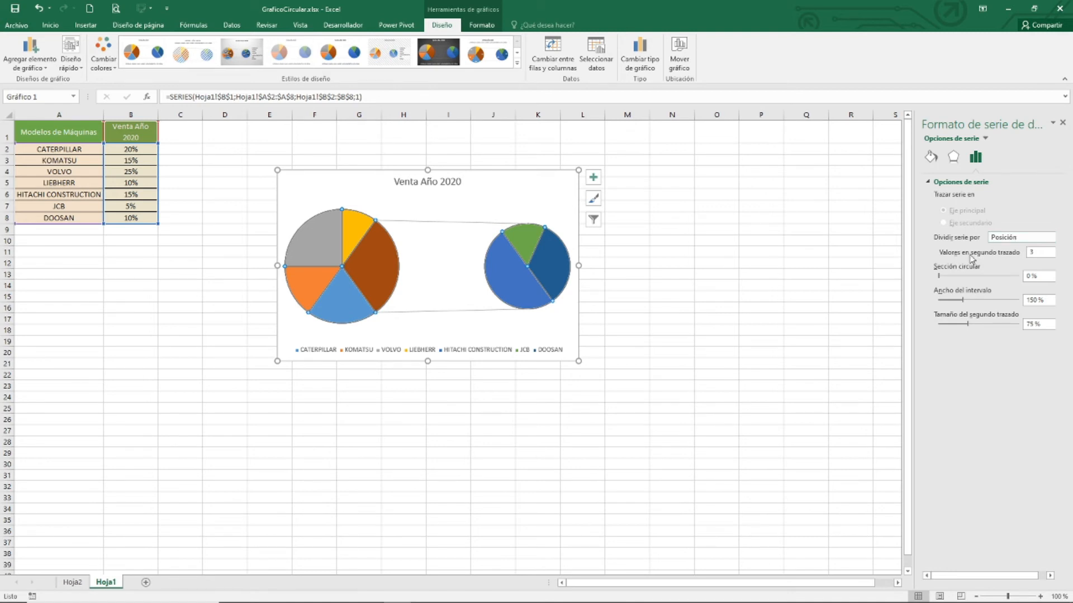
{"action": "left_click", "coordinate": [1030, 253]}
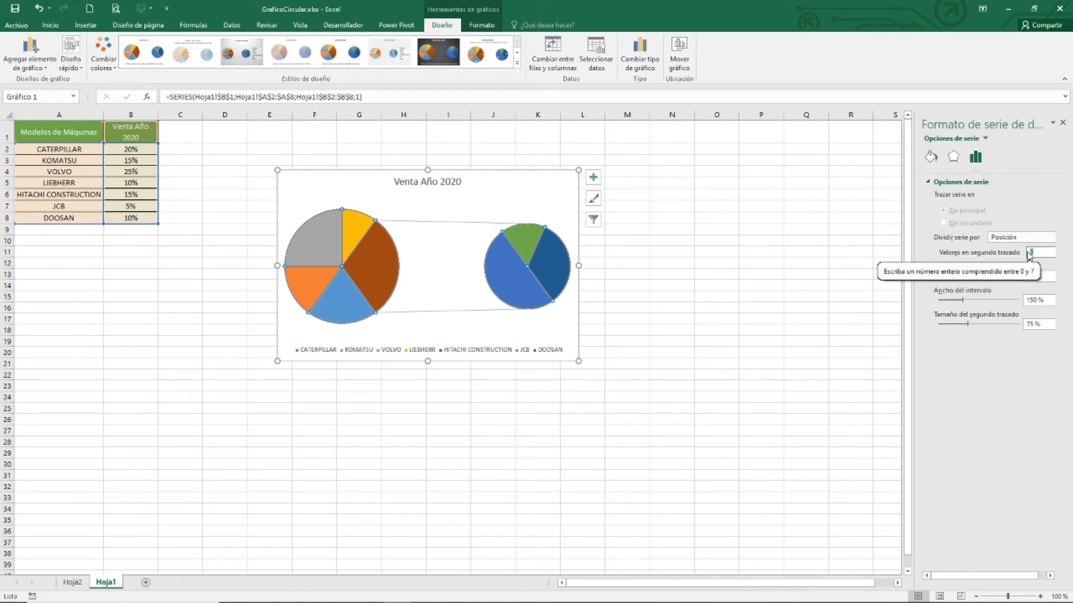
{"action": "type", "text": "2"}
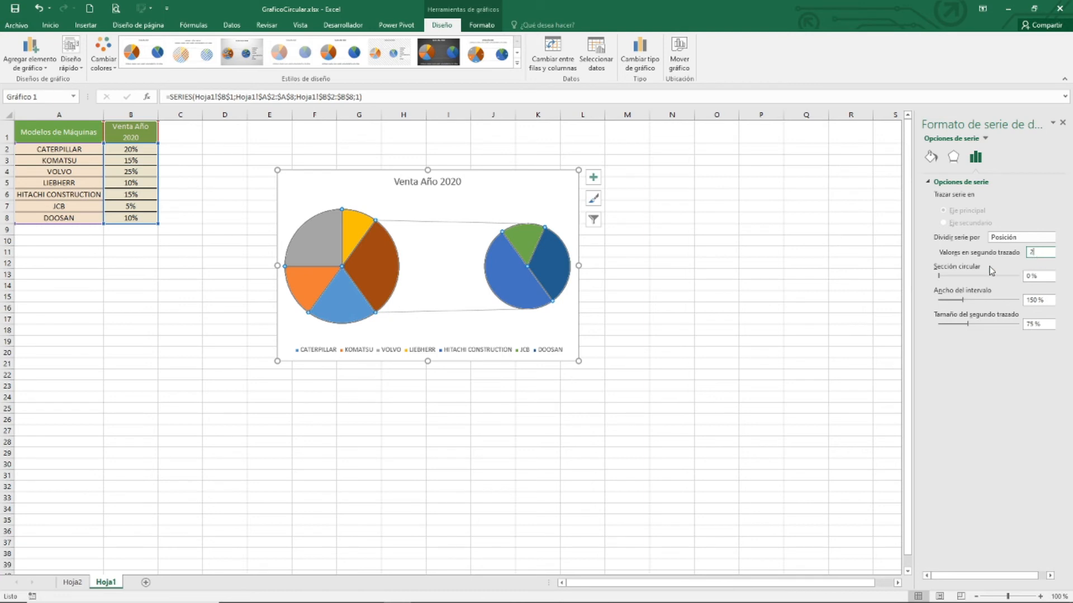
{"action": "left_click", "coordinate": [1023, 238]}
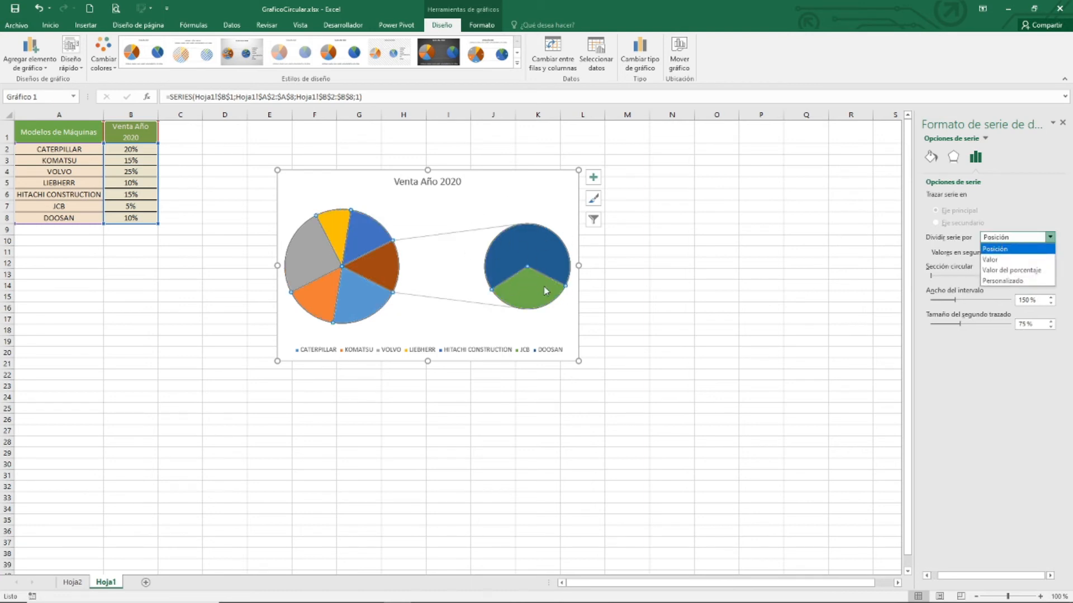
{"action": "left_click", "coordinate": [1025, 251]}
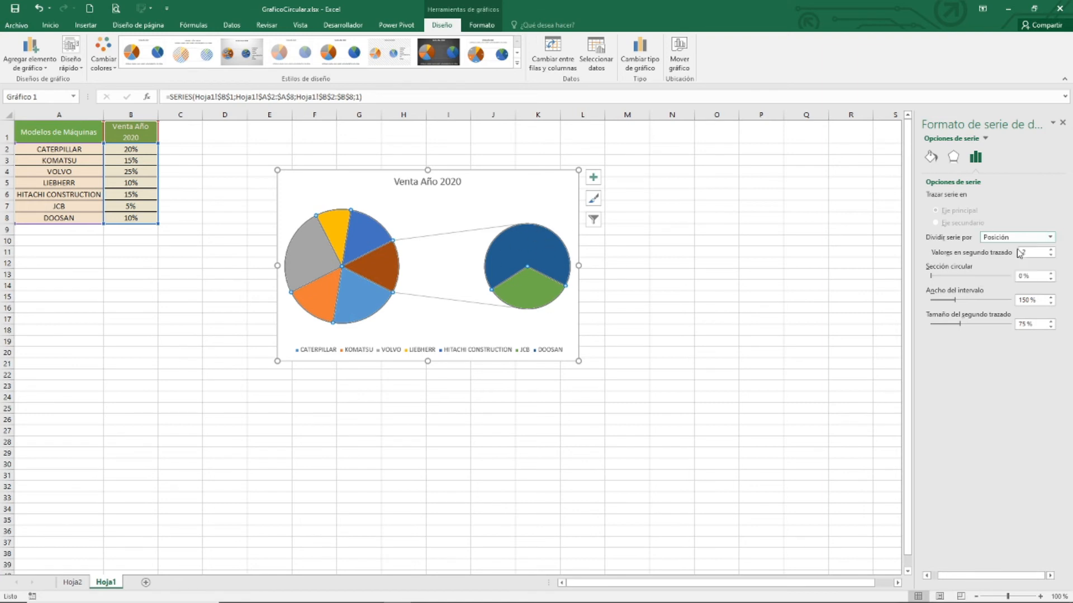
Step: Set the number of values in the second plot to 4
{"action": "left_click_drag", "start_coordinate": [1034, 252], "coordinate": [1010, 255]}
{"action": "type", "text": "4"}
{"action": "left_click", "coordinate": [521, 221]}
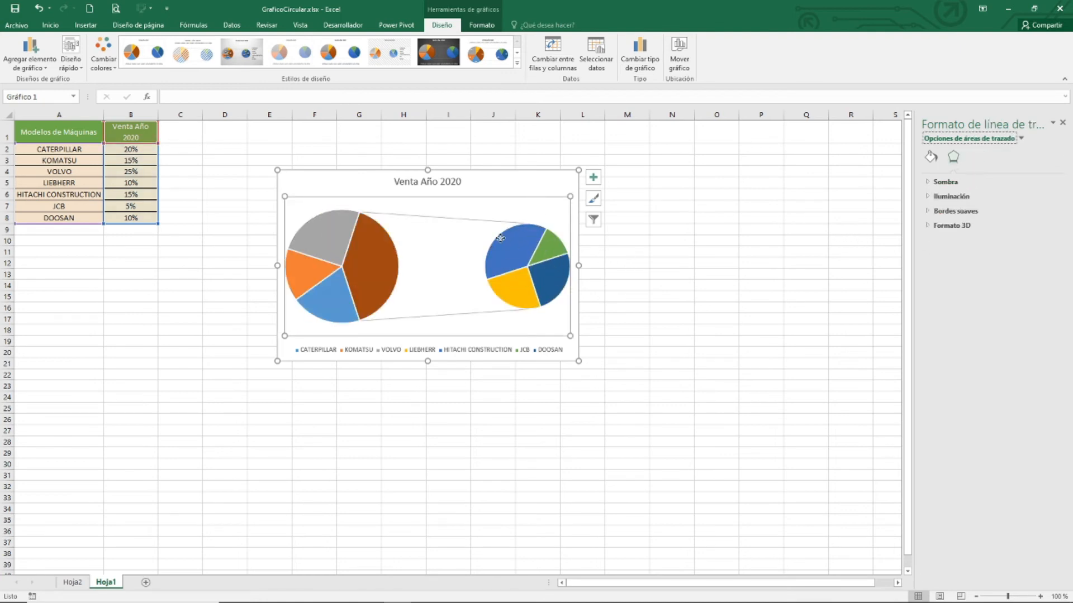
Step: Reopen the data series formatting and return the number of values in the second plot to 2
{"action": "right_click", "coordinate": [508, 255]}
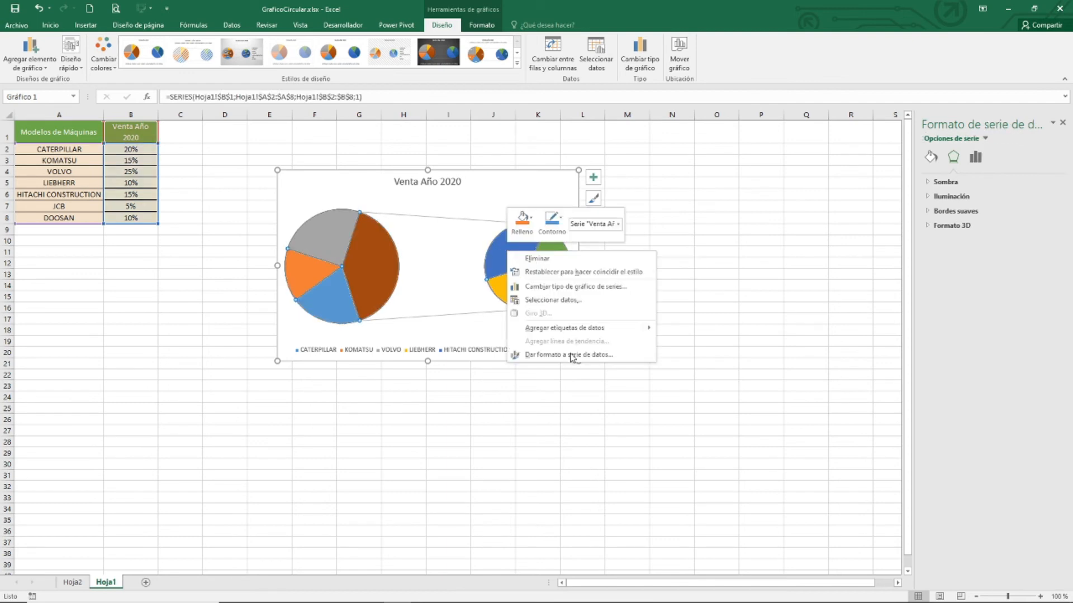
{"action": "left_click", "coordinate": [567, 354]}
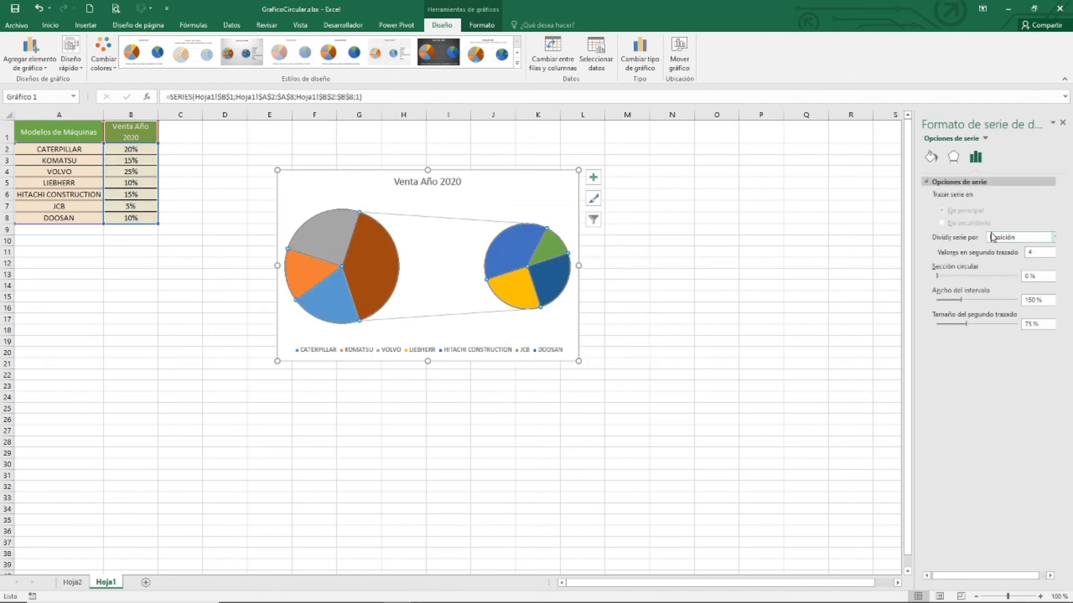
{"action": "left_click", "coordinate": [1044, 253]}
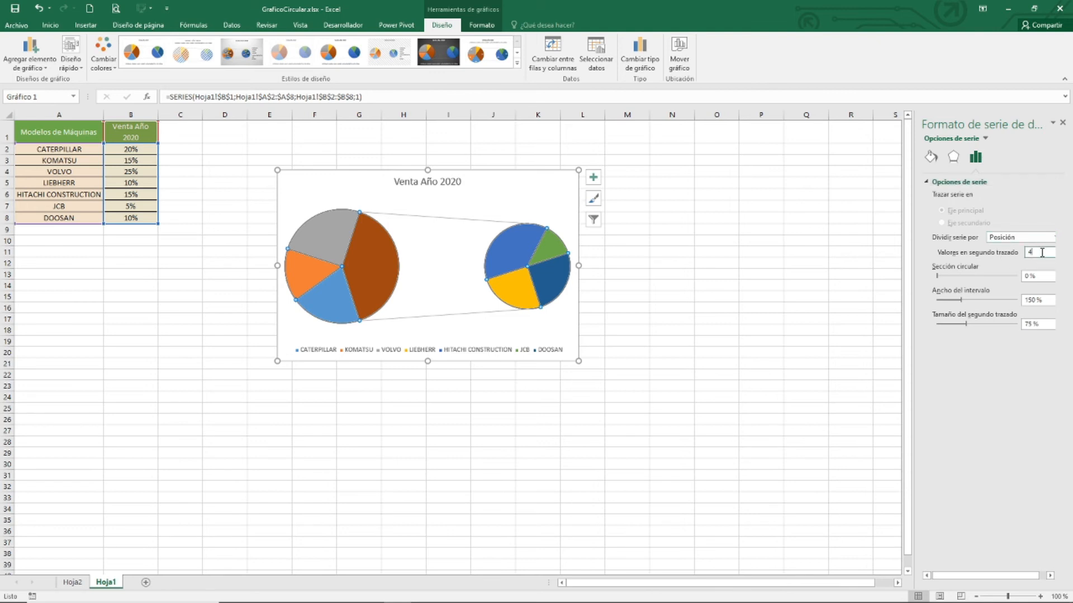
{"action": "type", "text": "2"}
Step: Try splitting the series by Valor del porcentaje, and switch the split back to Posición
{"action": "left_click", "coordinate": [1052, 238]}
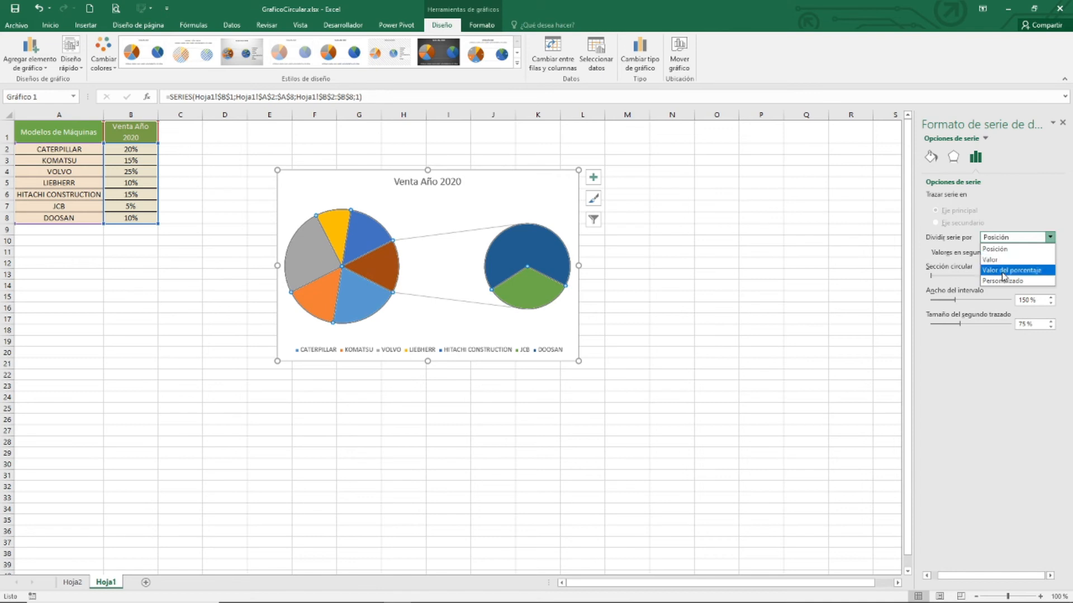
{"action": "left_click", "coordinate": [1003, 270]}
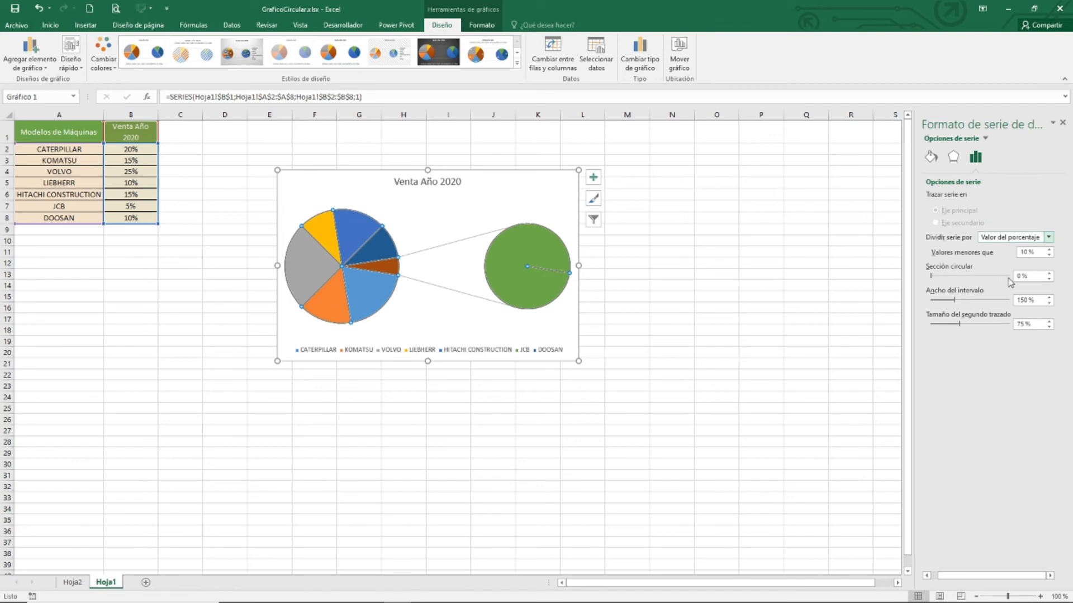
{"action": "left_click", "coordinate": [1048, 237]}
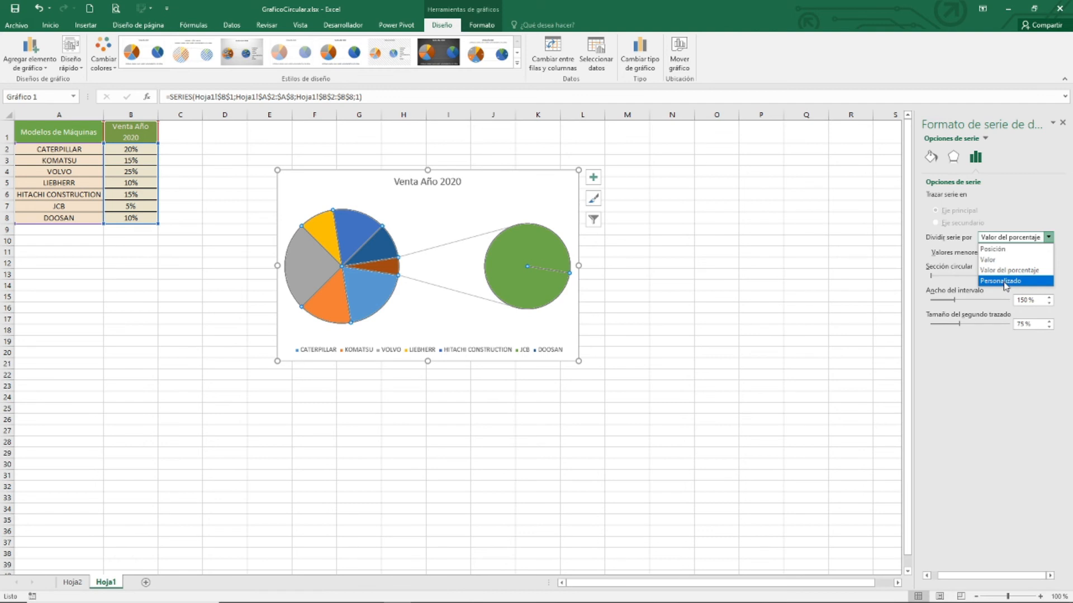
{"action": "left_click", "coordinate": [1007, 252]}
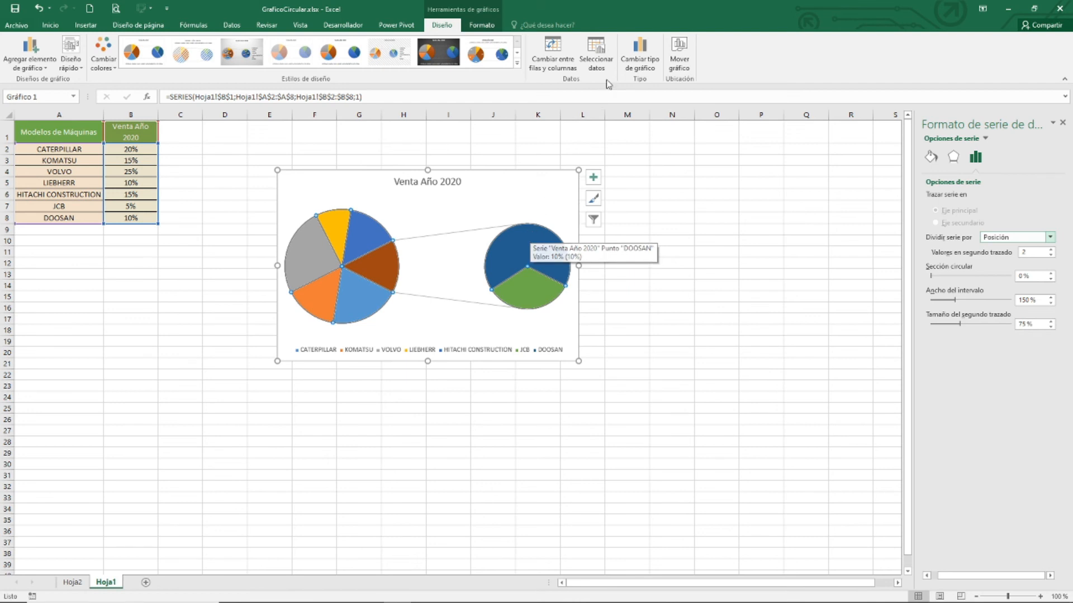
Step: Change the 2020 sales chart to the pie type with a bar subplot (Gráfico circular con subgráfico de barras)
{"action": "left_click", "coordinate": [640, 63]}
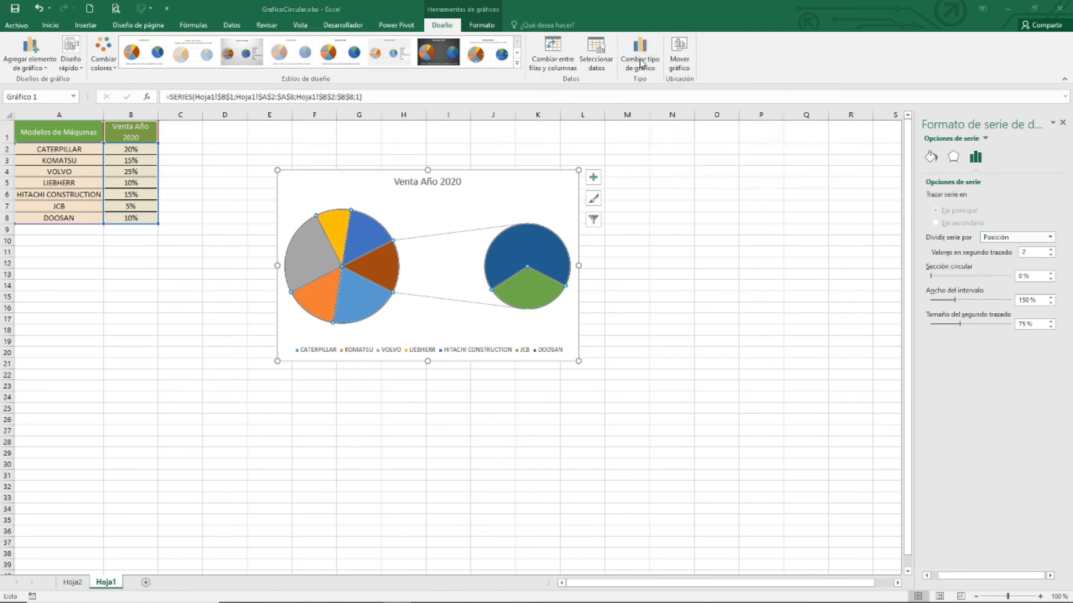
{"action": "left_click", "coordinate": [361, 132]}
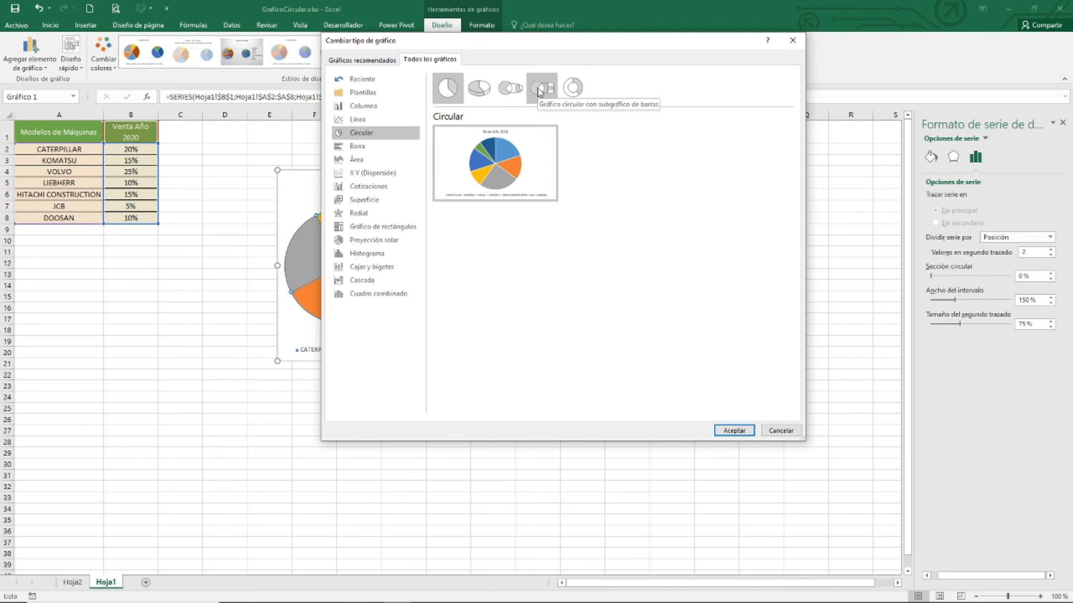
{"action": "left_click", "coordinate": [539, 91]}
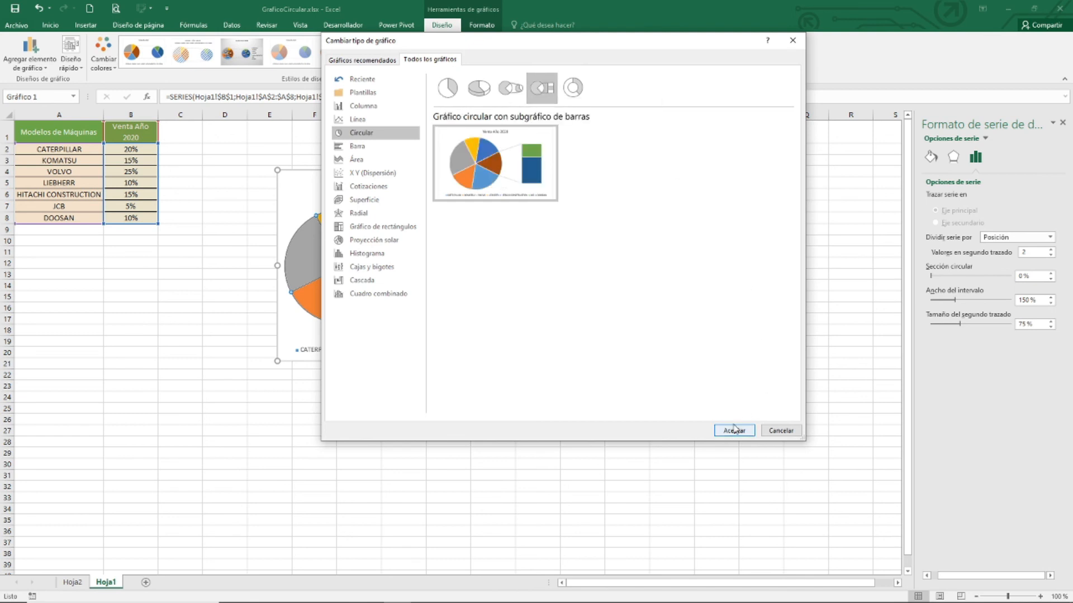
{"action": "left_click", "coordinate": [734, 430]}
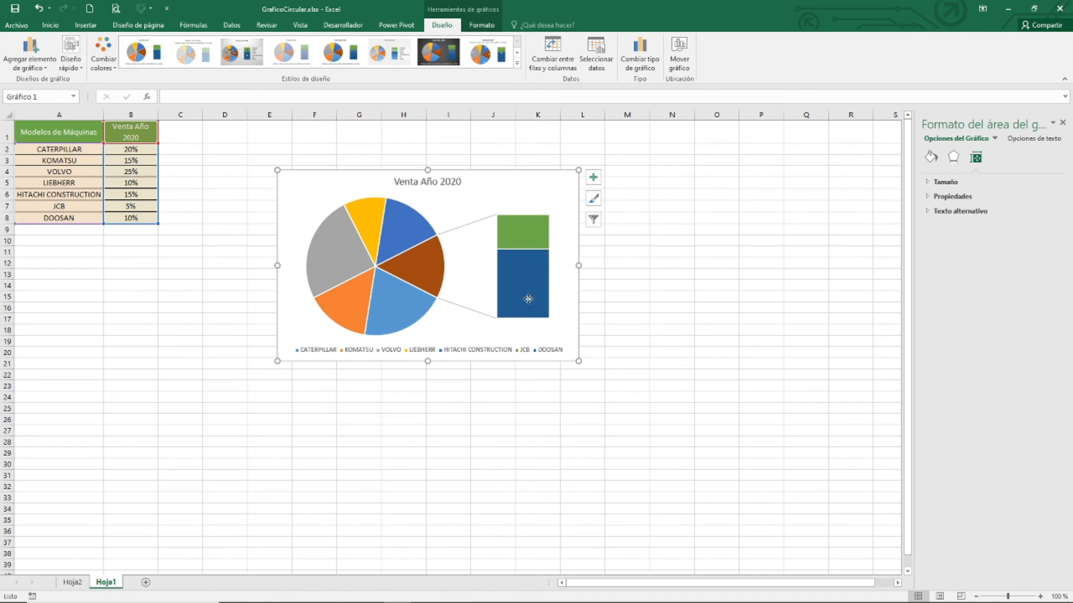
Step: Add data labels (Etiquetas de datos) to the bar-of-pie chart and deselect the chart
{"action": "left_click", "coordinate": [595, 180]}
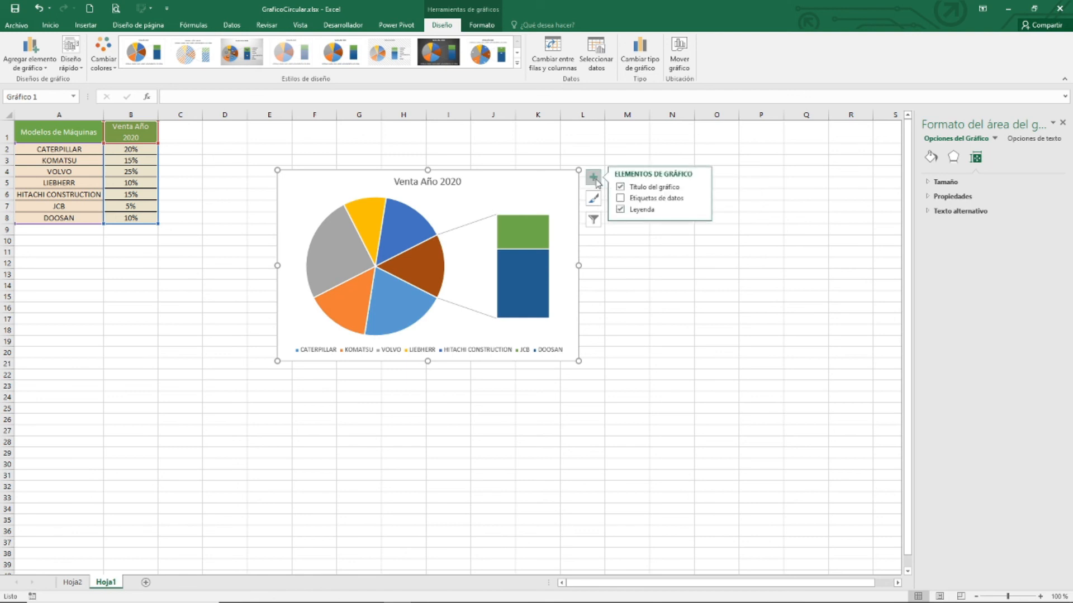
{"action": "left_click", "coordinate": [639, 199]}
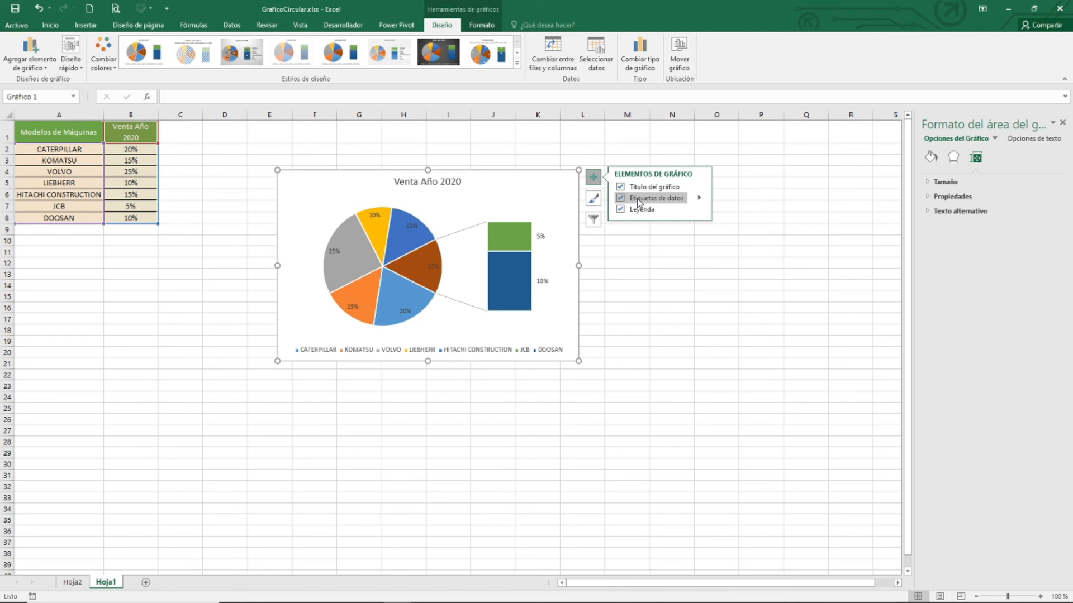
{"action": "left_click", "coordinate": [698, 209]}
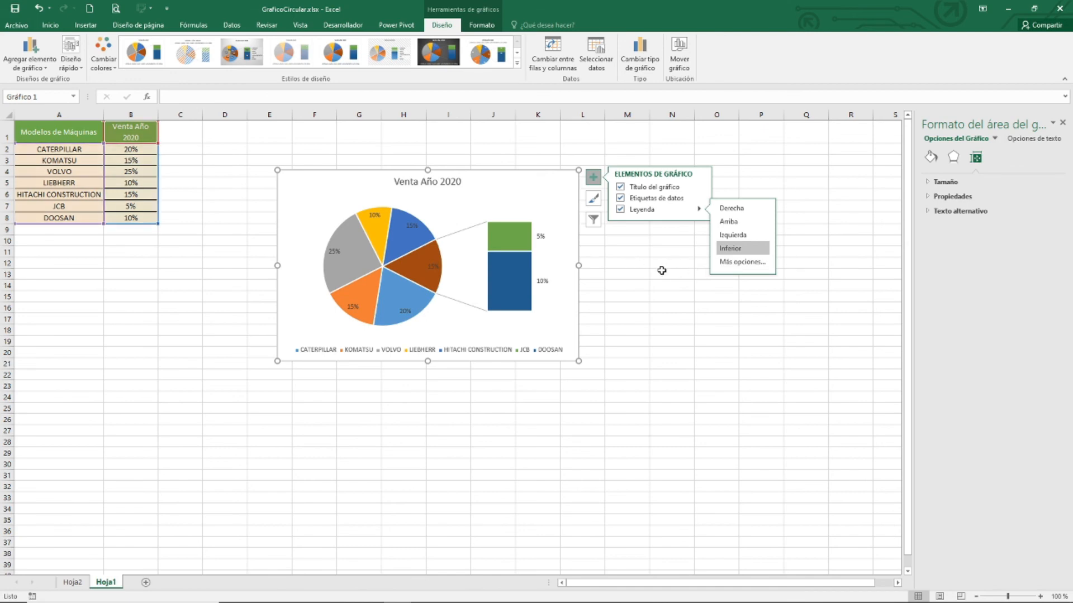
{"action": "left_click", "coordinate": [623, 266]}
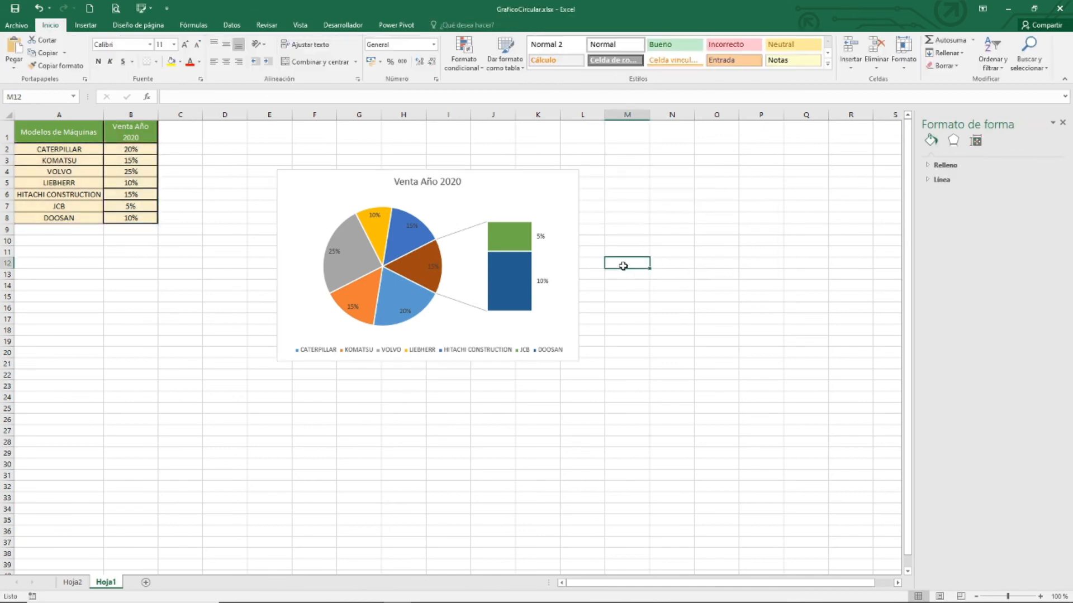
{"action": "left_click", "coordinate": [632, 196]}
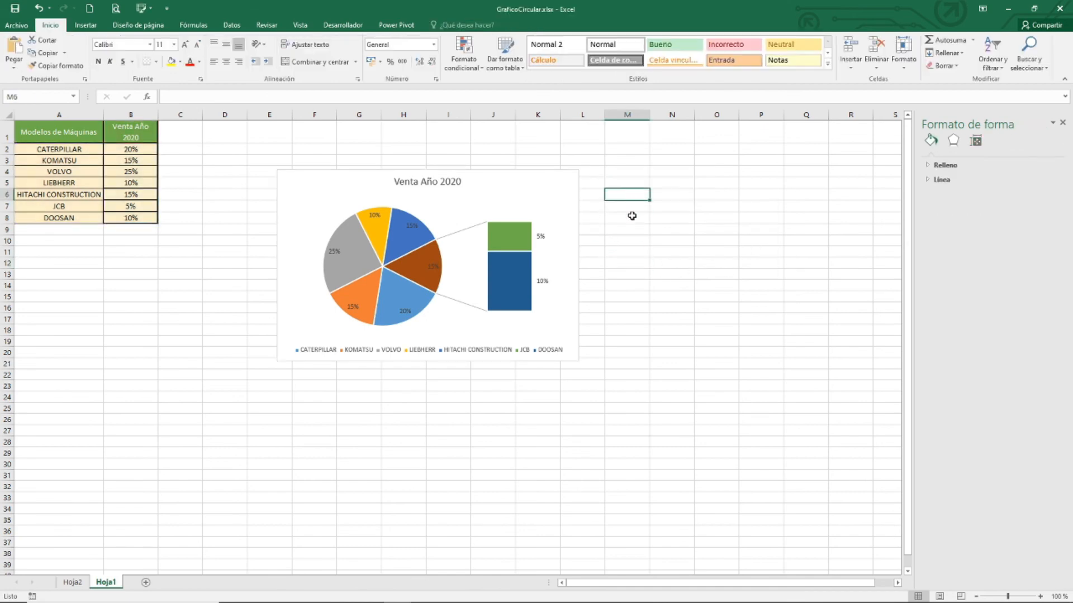